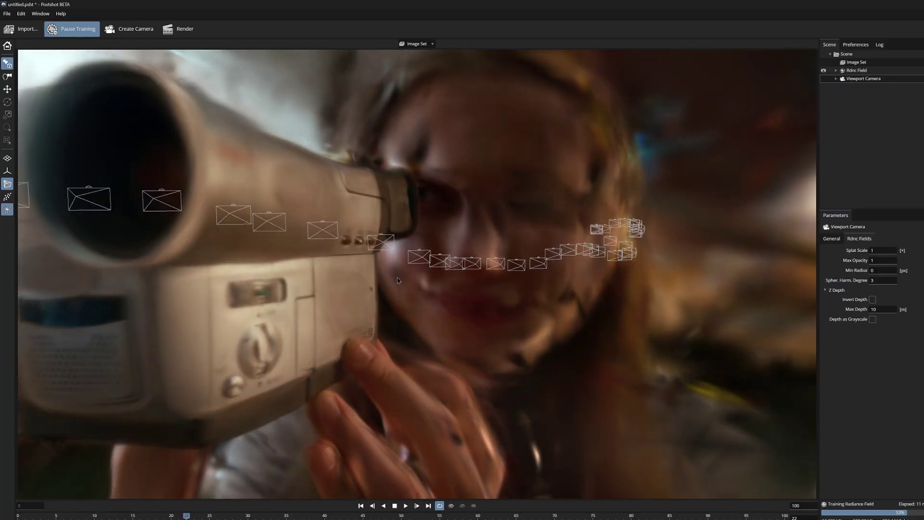
Step: Zoom into the horse statue's radiance field while training runs, at about 1.1k of 30k steps
{"action": "scroll", "coordinate": [430, 315], "scroll_direction": "up", "scroll_amount": 3}
{"action": "scroll", "coordinate": [431, 315], "scroll_direction": "up", "scroll_amount": 3}
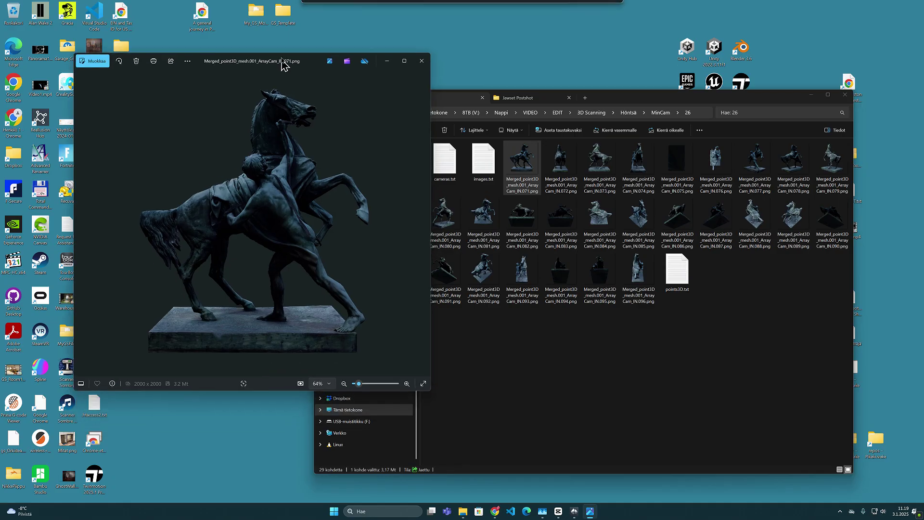
Step: Move the image viewer window up and to the left
{"action": "left_click_drag", "start_coordinate": [283, 63], "coordinate": [272, 48]}
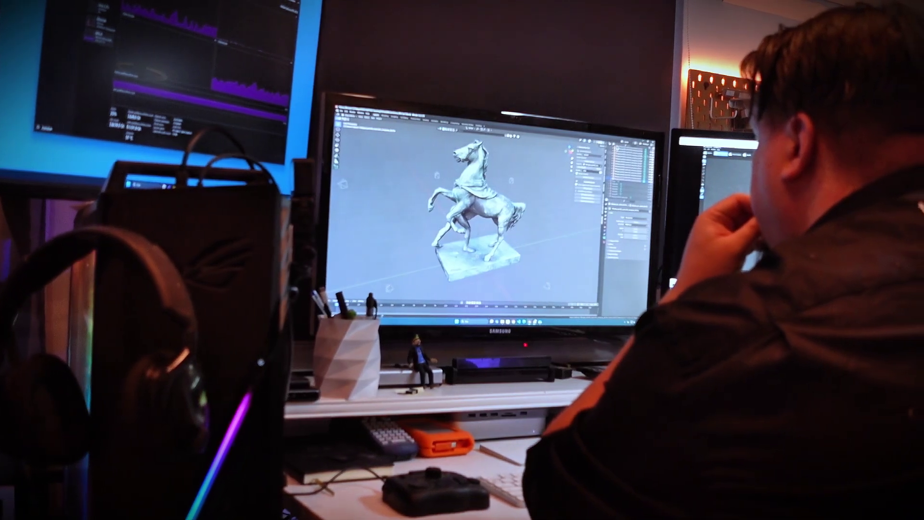
Step: Hide all open windows with Win+D to reveal the desktop
{"action": "key", "text": "super+d"}
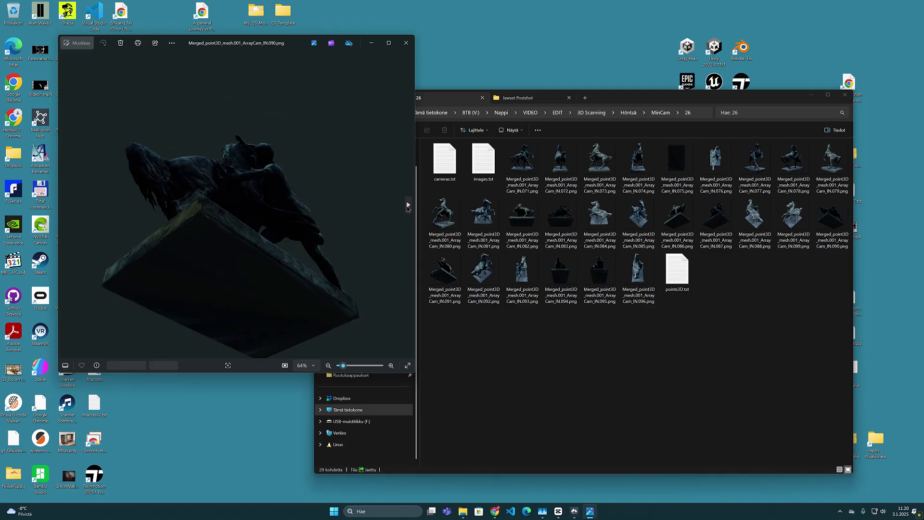
{"action": "left_click", "coordinate": [407, 206]}
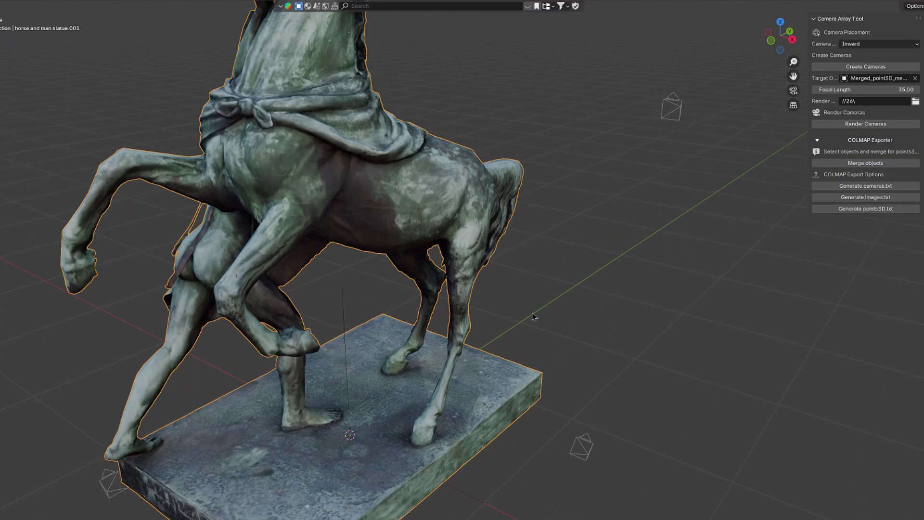
Step: Orbit around the grey horse statue and select it to view it from all sides
{"action": "middle_click_drag", "start_coordinate": [532, 316], "coordinate": [638, 316]}
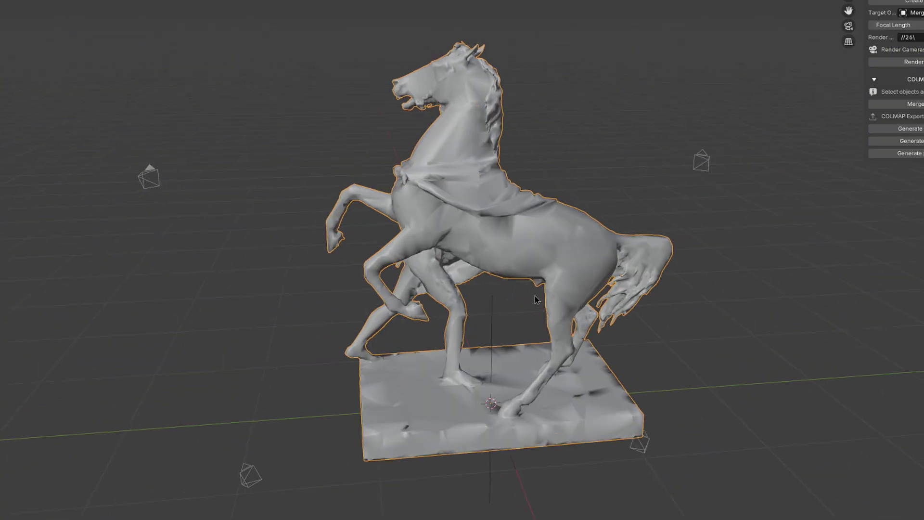
{"action": "middle_click_drag", "start_coordinate": [554, 298], "coordinate": [708, 289]}
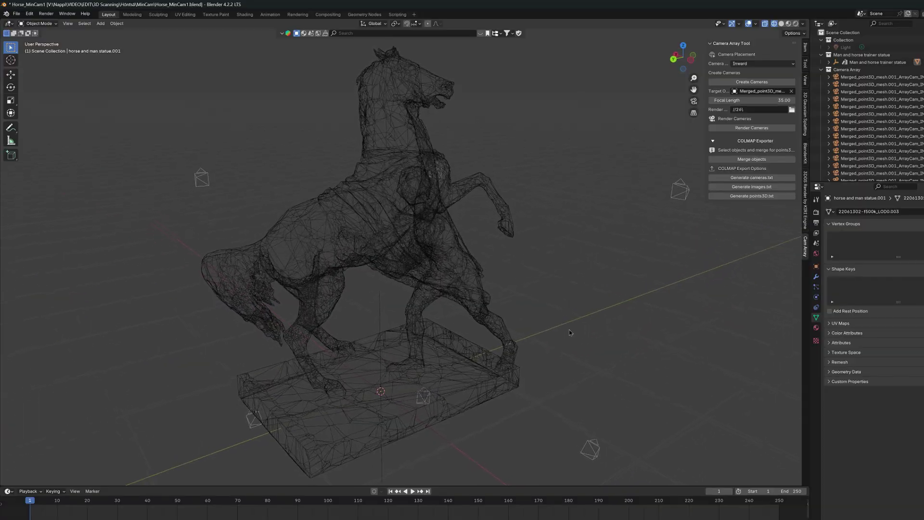
{"action": "middle_click_drag", "start_coordinate": [569, 332], "coordinate": [432, 374]}
{"action": "left_click", "coordinate": [500, 359]}
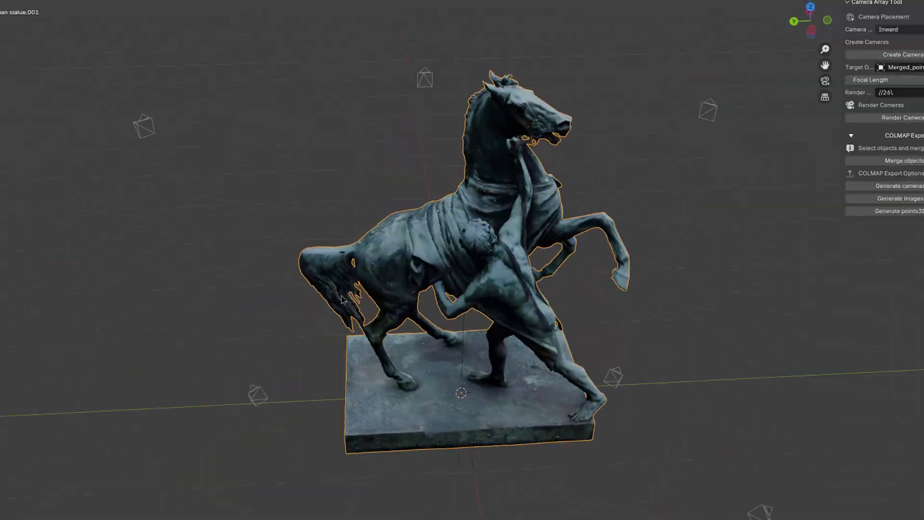
{"action": "middle_click_drag", "start_coordinate": [448, 306], "coordinate": [418, 306]}
{"action": "scroll", "coordinate": [447, 364], "scroll_direction": "up", "scroll_amount": 5}
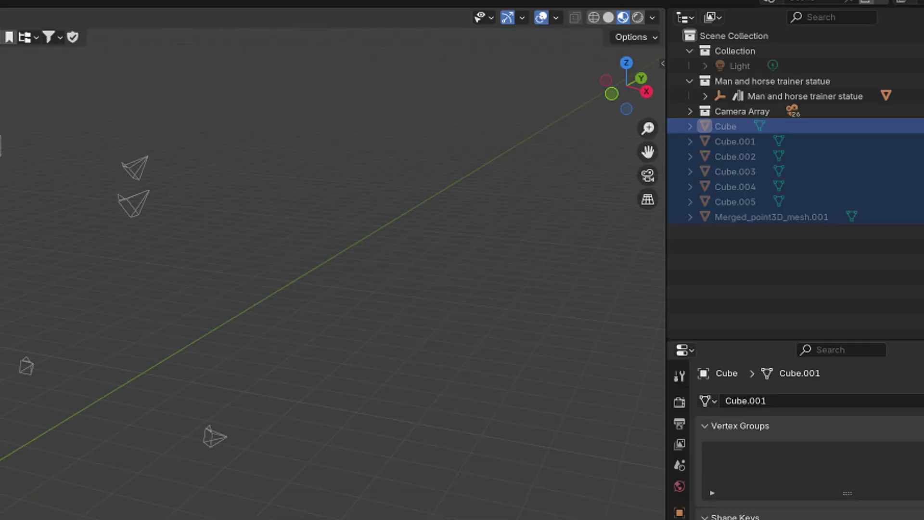
Step: Show the Cam Array sidebar, select an array camera, and expand the Camera Array collection
{"action": "key", "text": "n"}
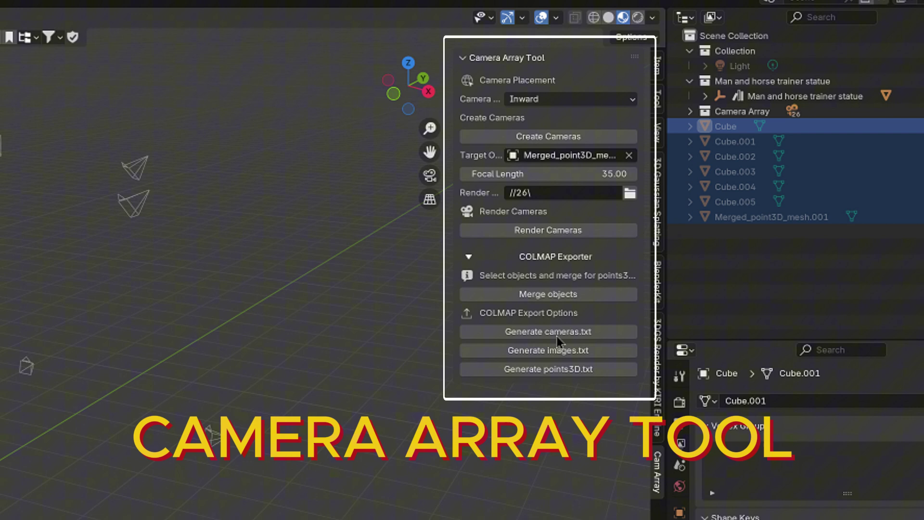
{"action": "left_click", "coordinate": [140, 207]}
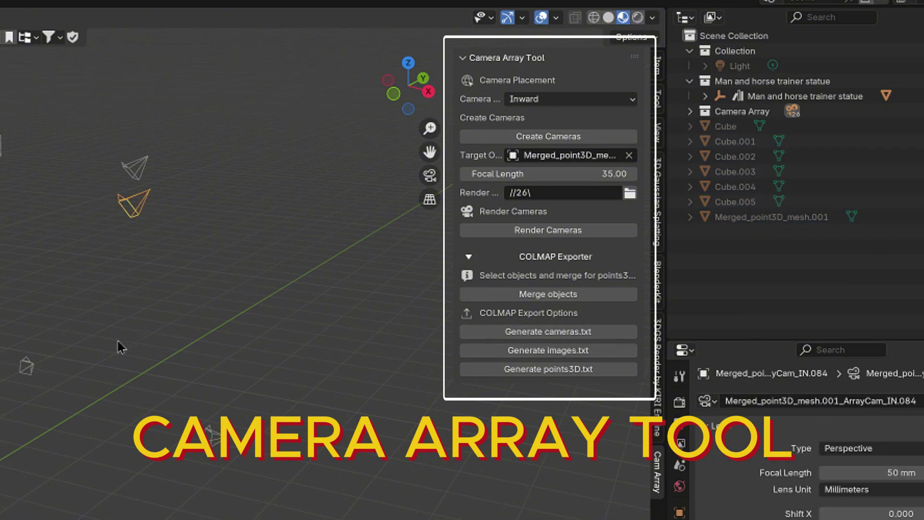
{"action": "left_click", "coordinate": [690, 111]}
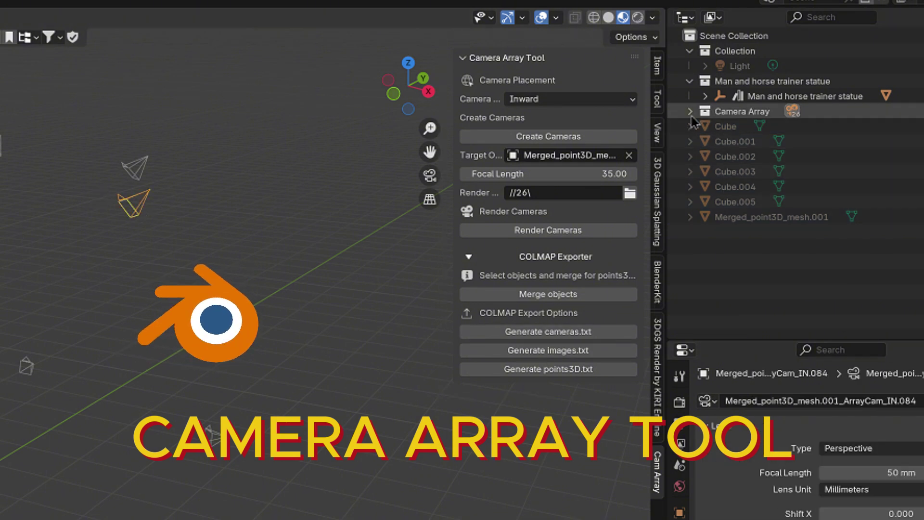
Step: Select camera IN.071, page through its renders, and orbit the training splat to the front
{"action": "left_click", "coordinate": [794, 126]}
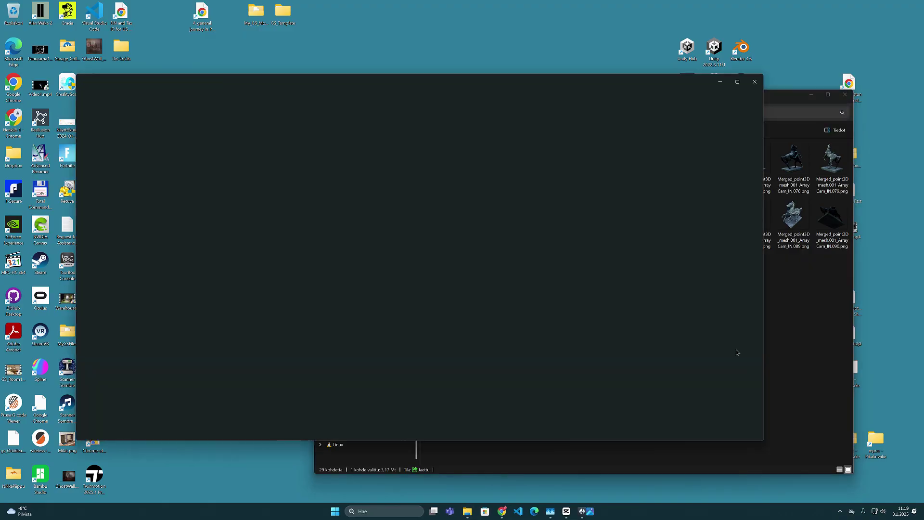
{"action": "left_click", "coordinate": [408, 205]}
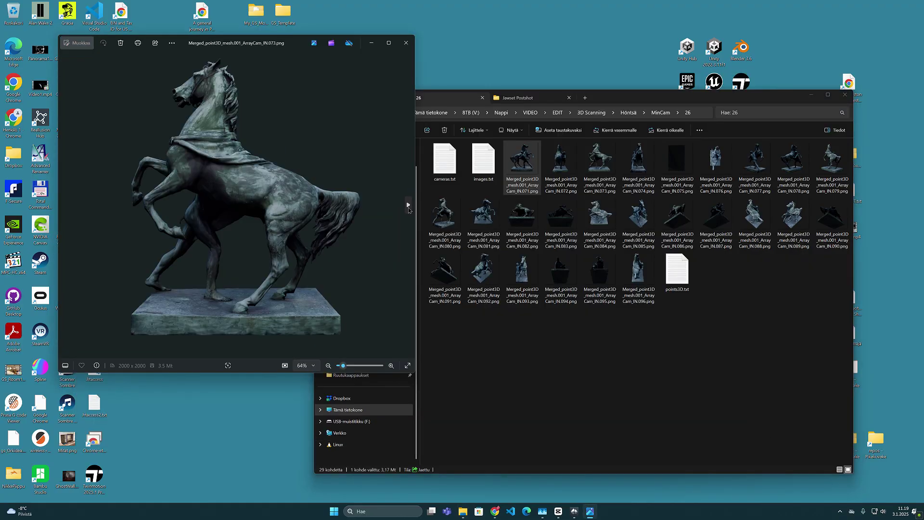
{"action": "left_click", "coordinate": [408, 204]}
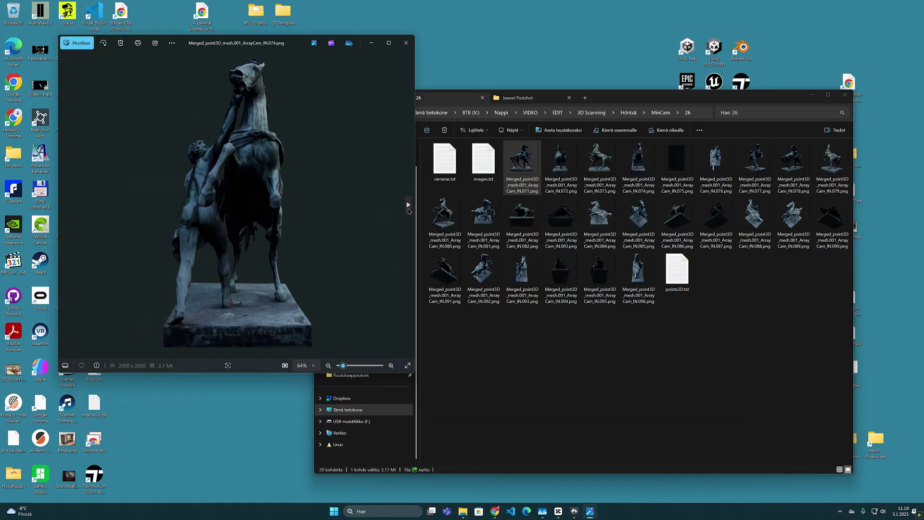
{"action": "left_click", "coordinate": [408, 205]}
{"action": "left_click", "coordinate": [408, 205]}
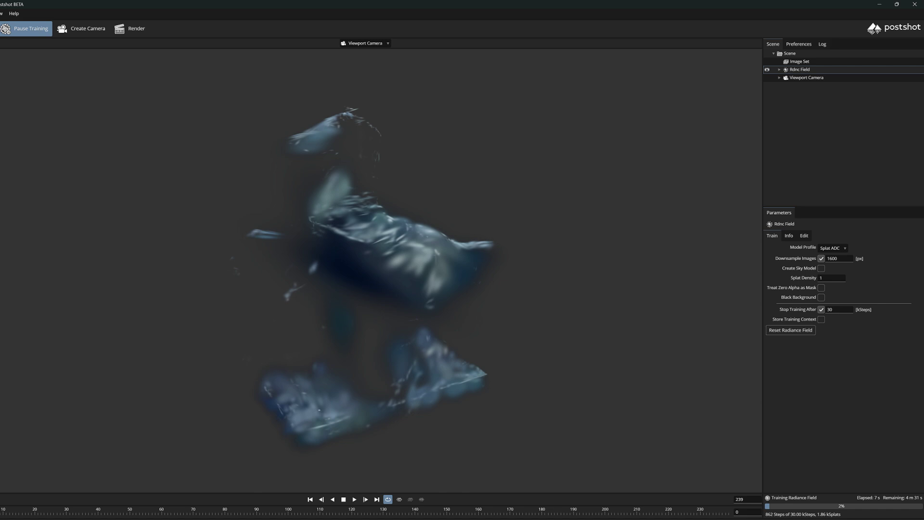
{"action": "left_click_drag", "start_coordinate": [647, 419], "coordinate": [530, 420]}
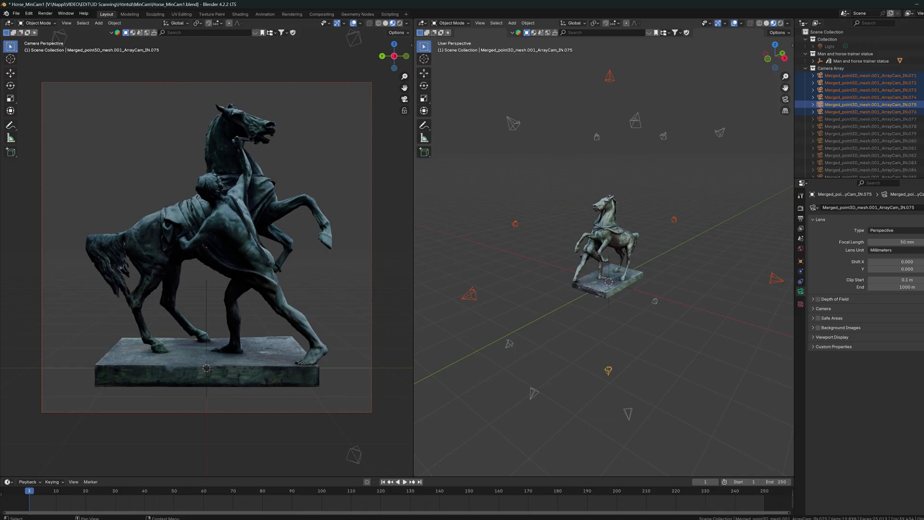
Step: Look through the front, back and left array cameras in turn with Ctrl+Numpad0
{"action": "scroll", "coordinate": [866, 105], "scroll_direction": "down", "scroll_amount": 6}
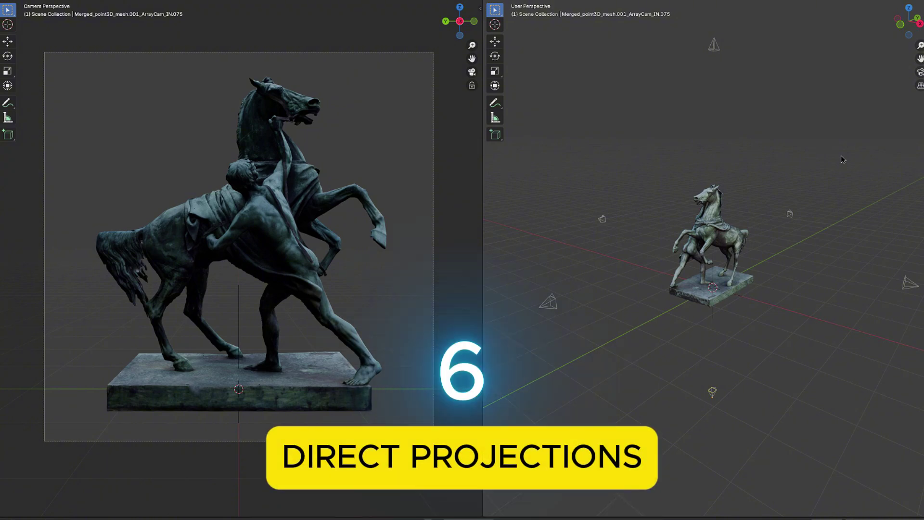
{"action": "key", "text": "ctrl+KP_0"}
{"action": "left_click", "coordinate": [790, 214]}
{"action": "key", "text": "ctrl+KP_0"}
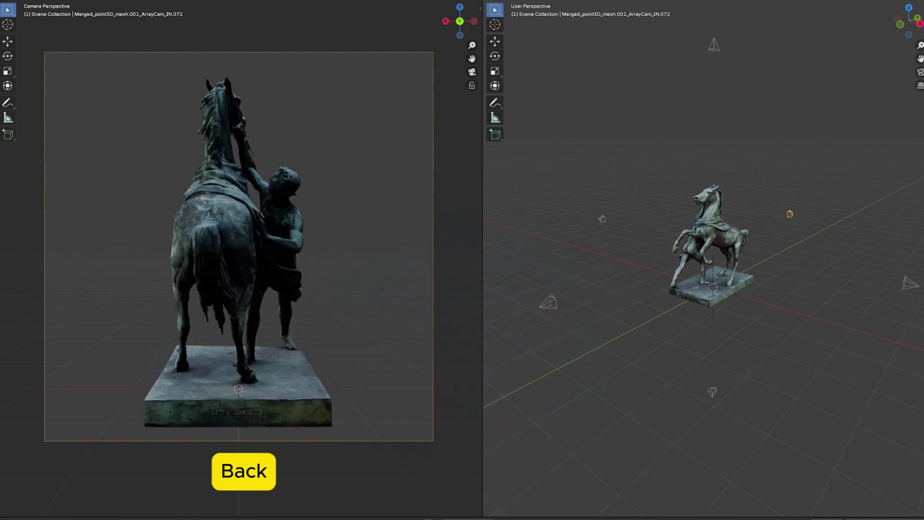
{"action": "left_click", "coordinate": [910, 283]}
{"action": "key", "text": "ctrl+KP_0"}
Step: Look through the right, top and bottom array cameras in turn
{"action": "left_click", "coordinate": [603, 221]}
{"action": "key", "text": "ctrl+KP_0"}
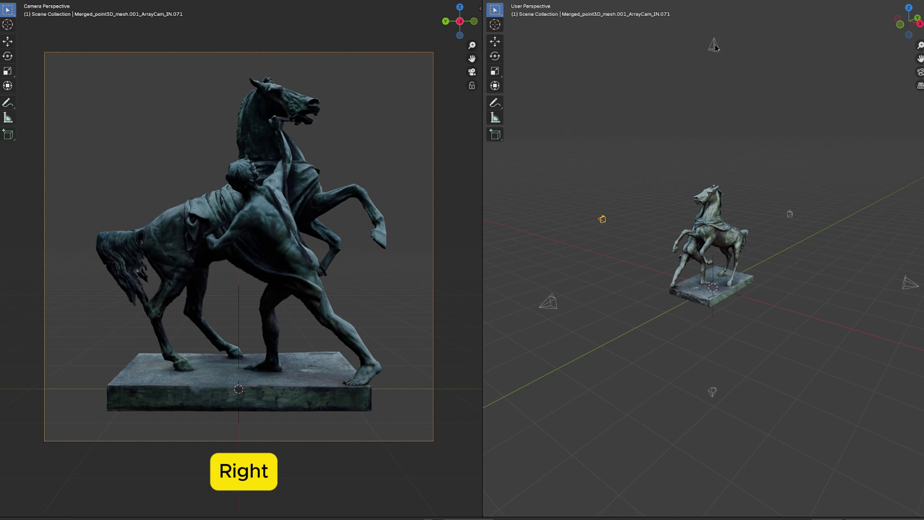
{"action": "key", "text": "ctrl+KP_0"}
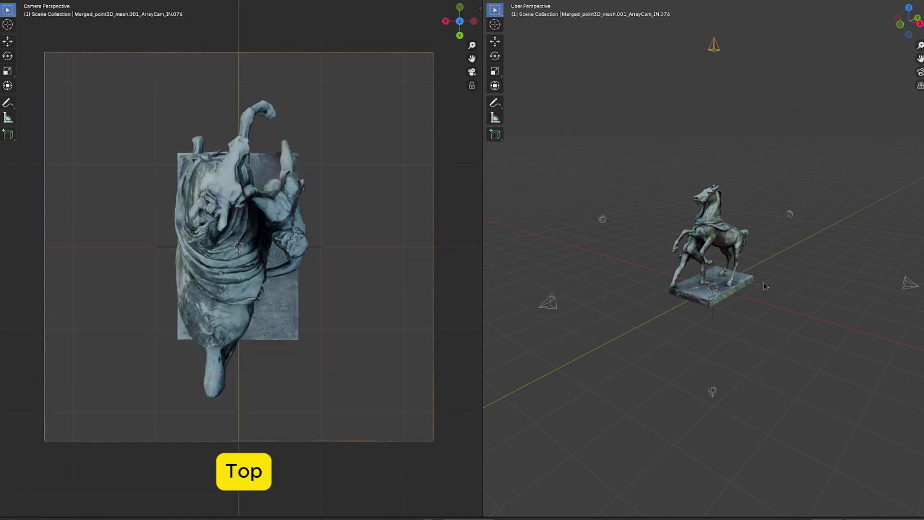
{"action": "left_click", "coordinate": [713, 391]}
{"action": "key", "text": "ctrl+KP_0"}
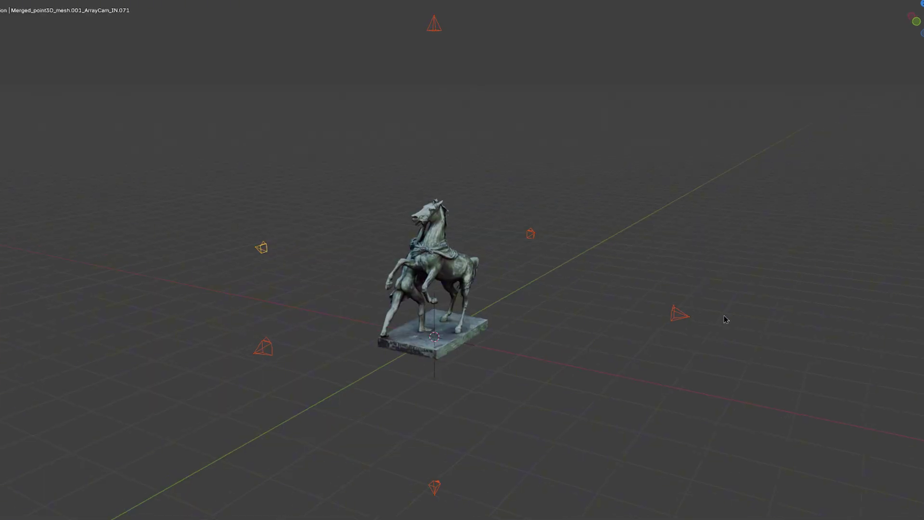
Step: Check the camera ring from the top view, then orbit around the statue to verify coverage
{"action": "middle_click_drag", "start_coordinate": [723, 316], "coordinate": [827, 341]}
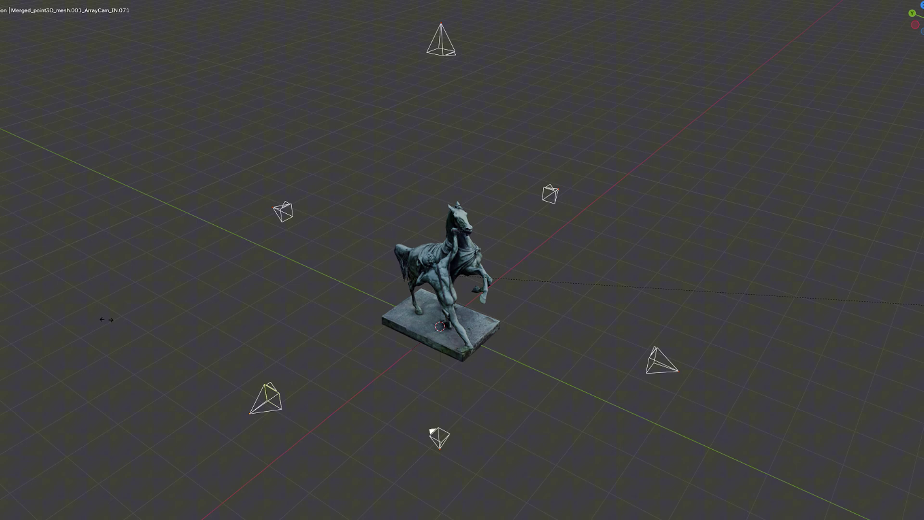
{"action": "key", "text": "KP_7"}
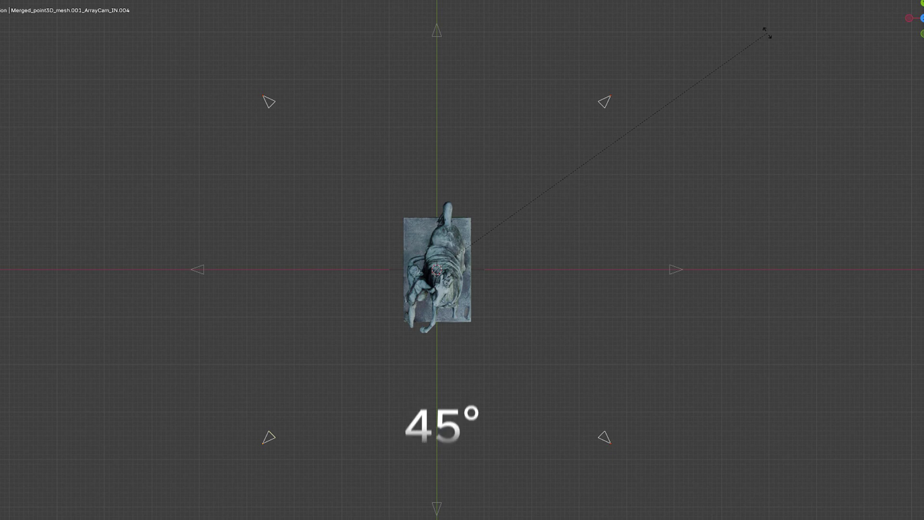
{"action": "middle_click_drag", "start_coordinate": [767, 32], "coordinate": [731, 401]}
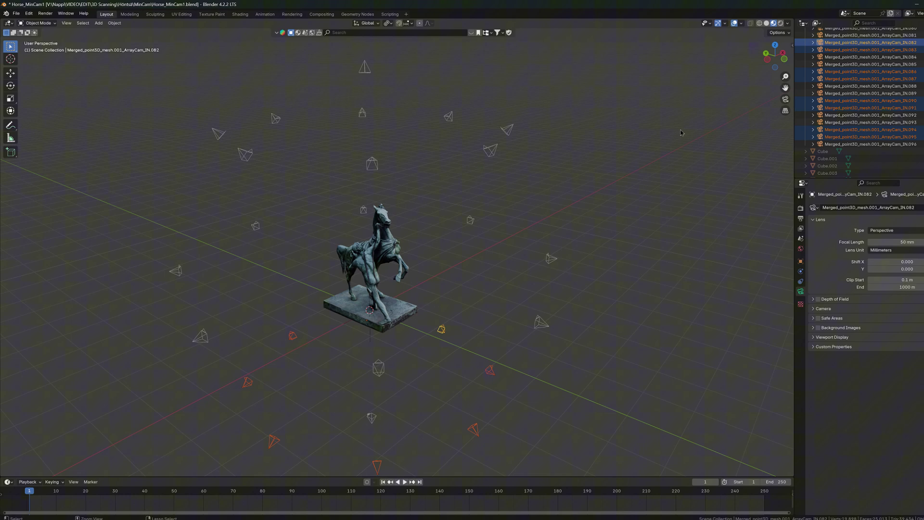
{"action": "middle_click_drag", "start_coordinate": [623, 152], "coordinate": [704, 144]}
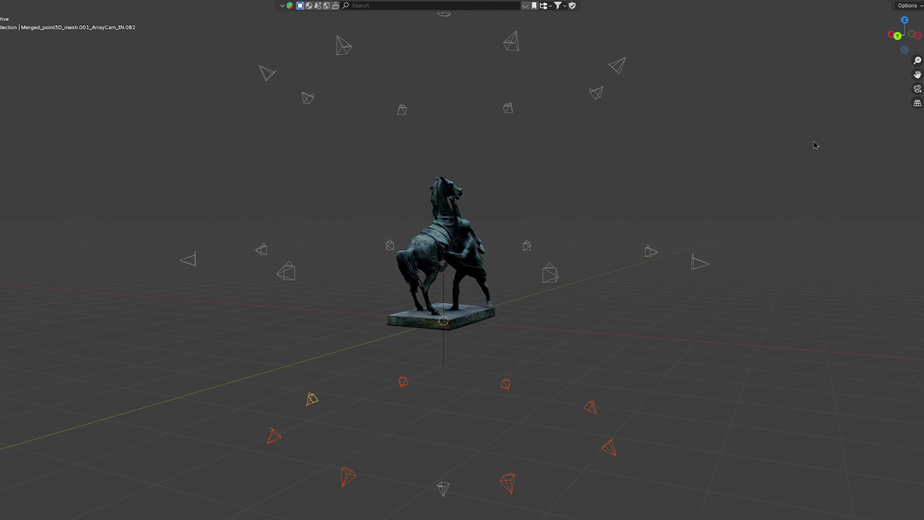
{"action": "middle_click_drag", "start_coordinate": [815, 145], "coordinate": [912, 145]}
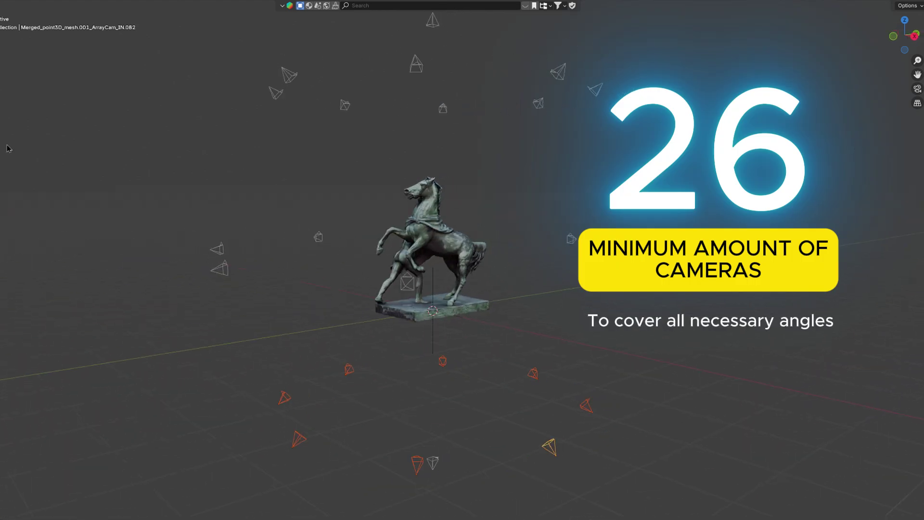
{"action": "middle_click_drag", "start_coordinate": [806, 157], "coordinate": [903, 157]}
{"action": "scroll", "coordinate": [902, 157], "scroll_direction": "down", "scroll_amount": 5}
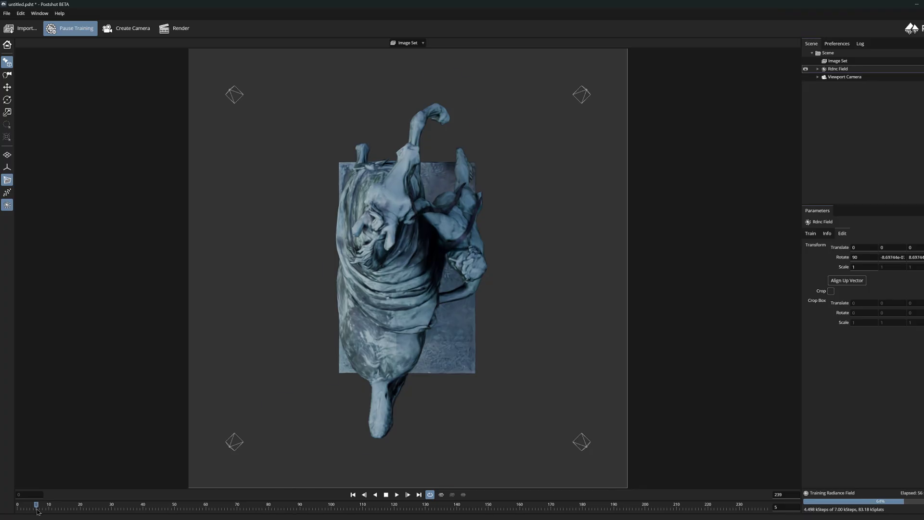
{"action": "left_click_drag", "start_coordinate": [37, 511], "coordinate": [96, 519]}
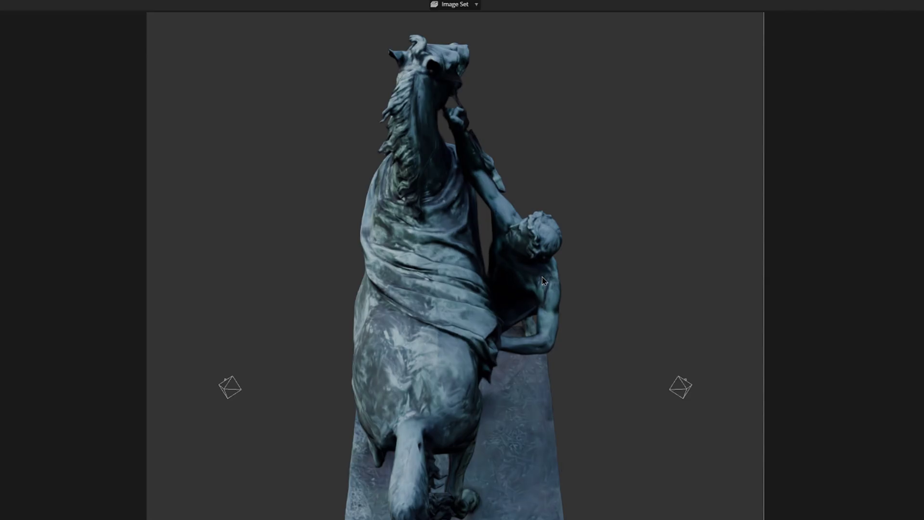
Step: Zoom in close on the man's raised arm to check the splat quality
{"action": "scroll", "coordinate": [668, 348], "scroll_direction": "up", "scroll_amount": 5}
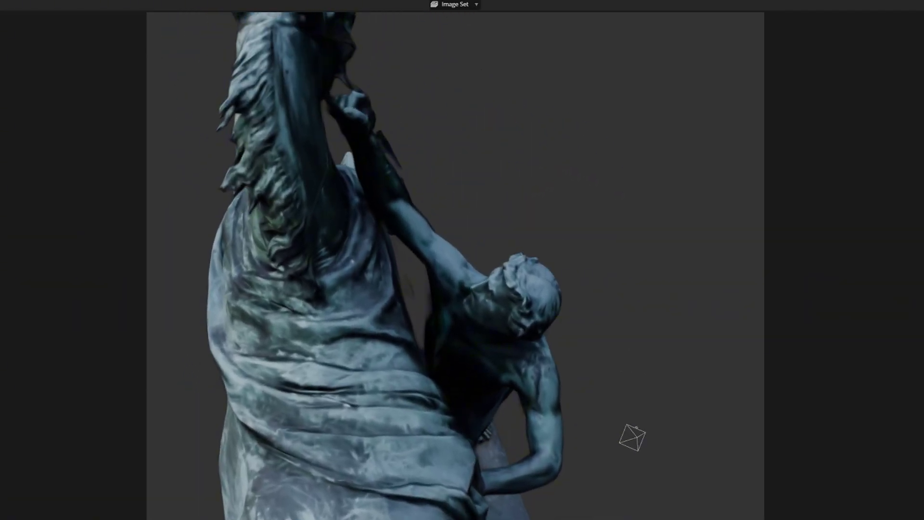
{"action": "left_click_drag", "start_coordinate": [344, 265], "coordinate": [506, 289]}
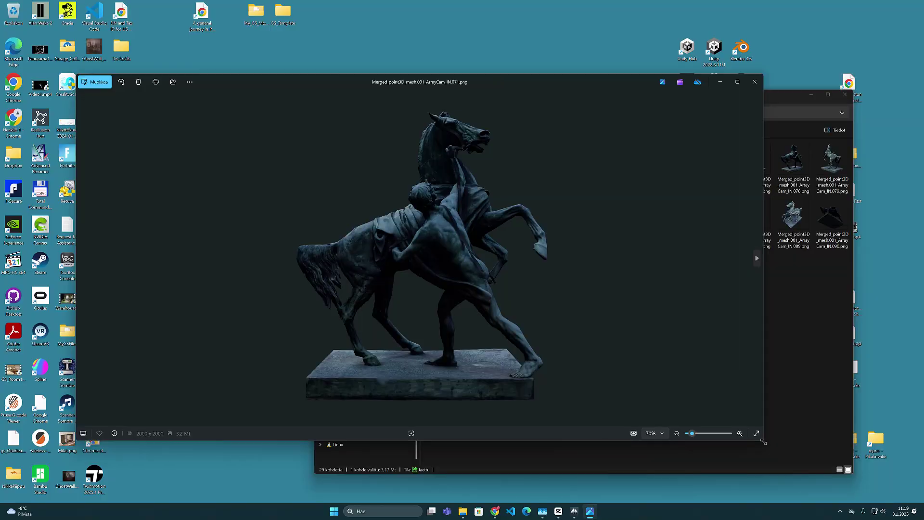
Step: Resize the image viewer and import the 26 renders for a 7 kStep Splat ADC training
{"action": "left_click_drag", "start_coordinate": [763, 442], "coordinate": [430, 409]}
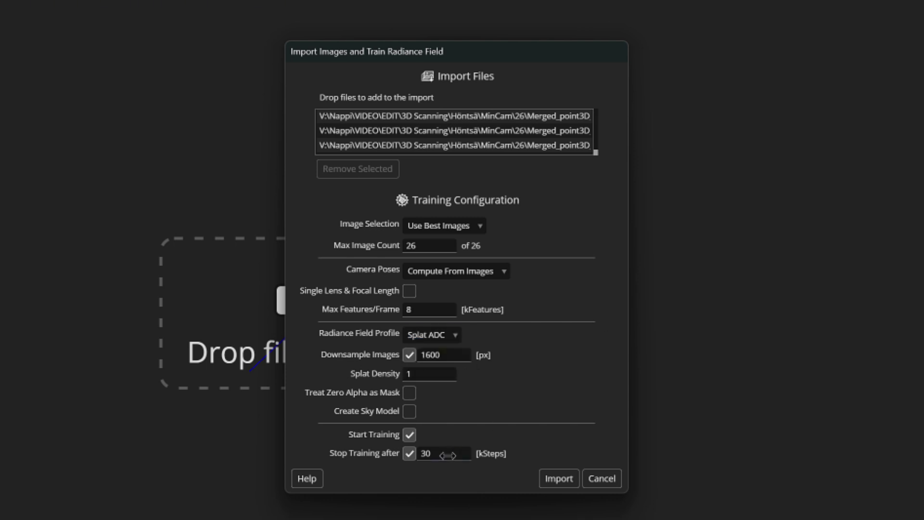
{"action": "left_click", "coordinate": [558, 478]}
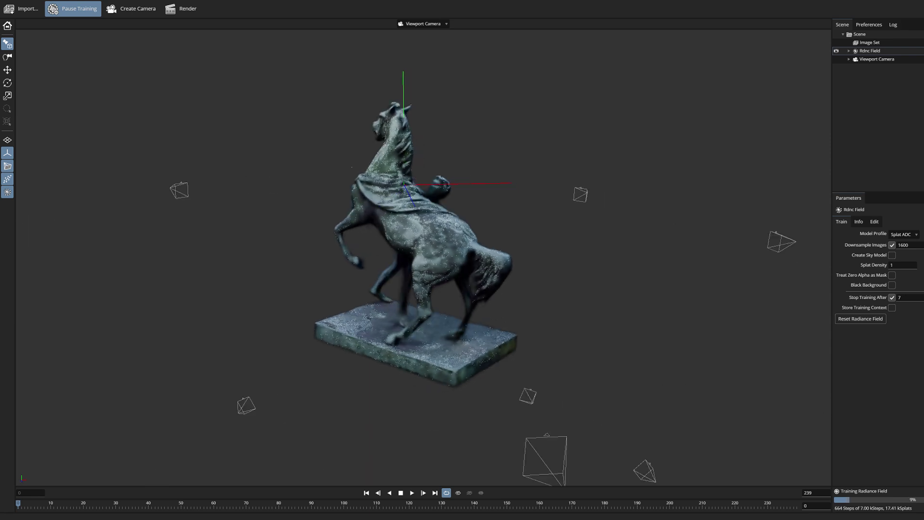
Step: Zoom out to show the camera frusta around the statue while ADC training runs
{"action": "scroll", "coordinate": [533, 370], "scroll_direction": "down", "scroll_amount": 8}
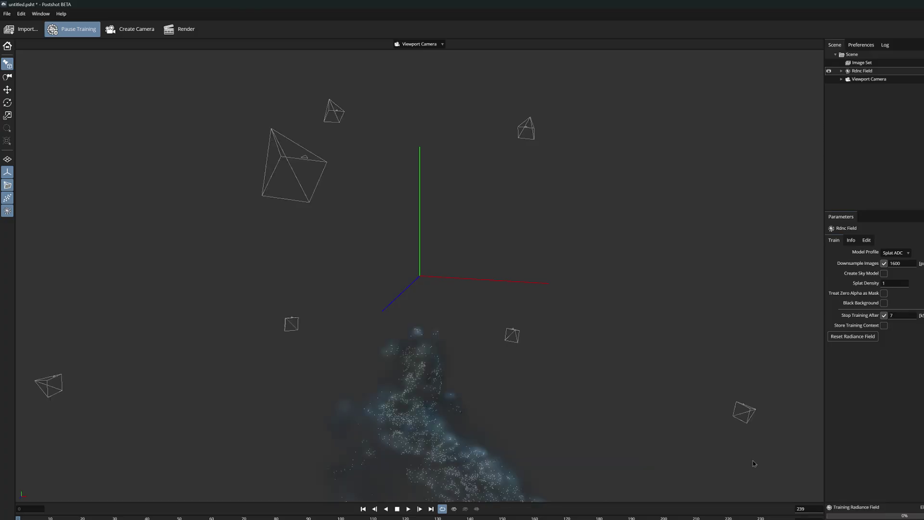
Step: Orbit and zoom out to frame the emerging statue splat among its ring of cameras
{"action": "left_click_drag", "start_coordinate": [754, 464], "coordinate": [417, 300]}
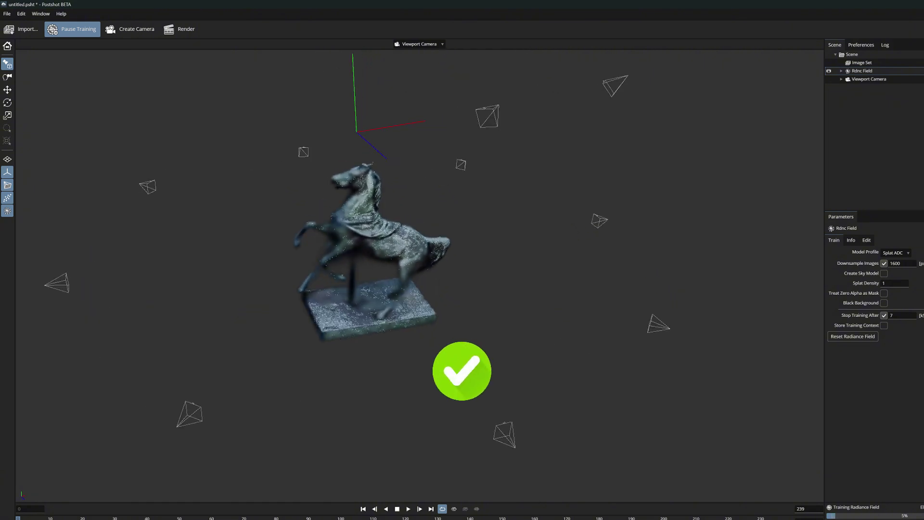
{"action": "scroll", "coordinate": [417, 300], "scroll_direction": "down", "scroll_amount": 3}
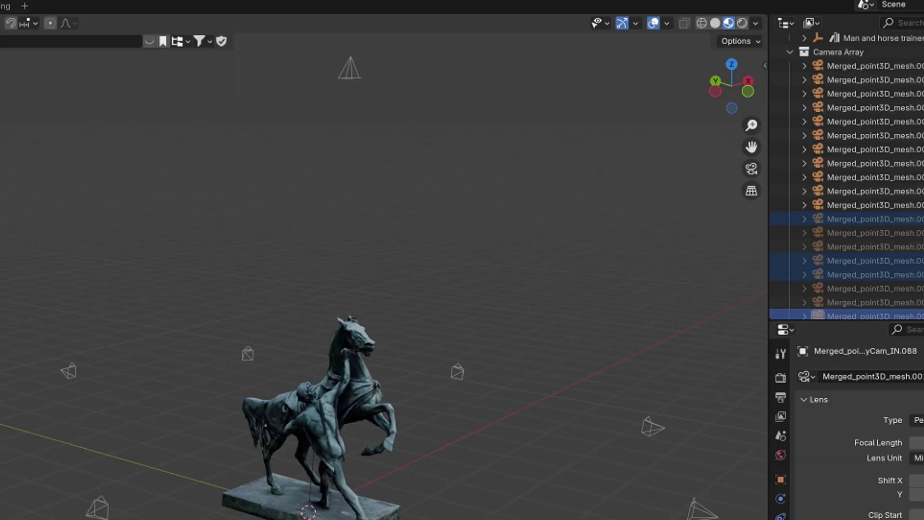
Step: Generate images.txt from the COLMAP Exporter in the sidebar's Cam Array tab
{"action": "key", "text": "n"}
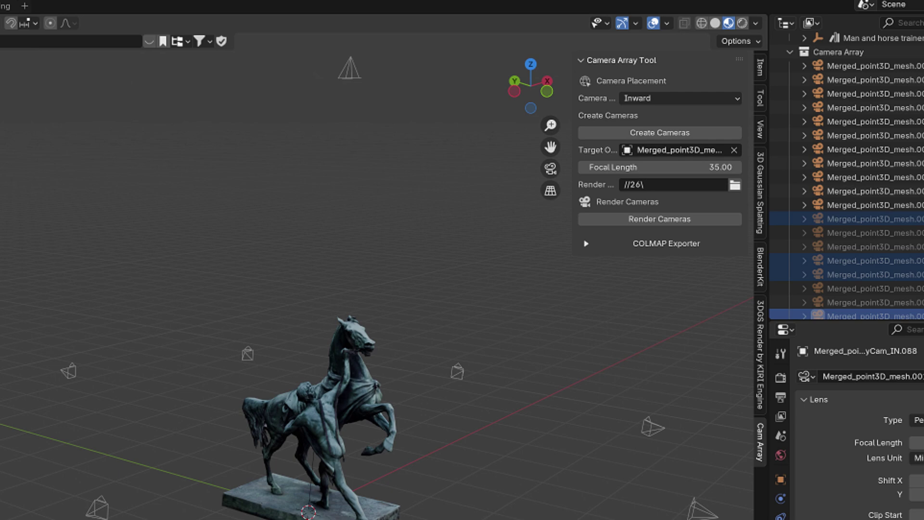
{"action": "left_click", "coordinate": [586, 244]}
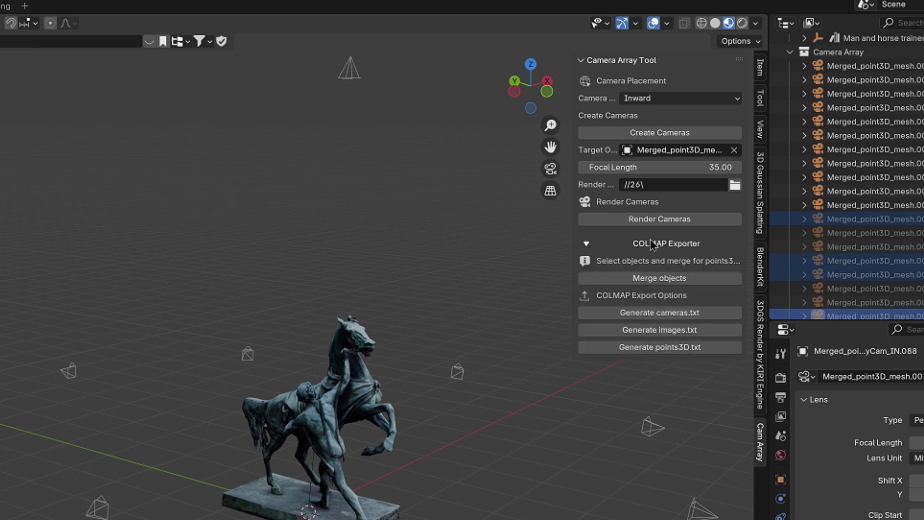
{"action": "left_click", "coordinate": [730, 327]}
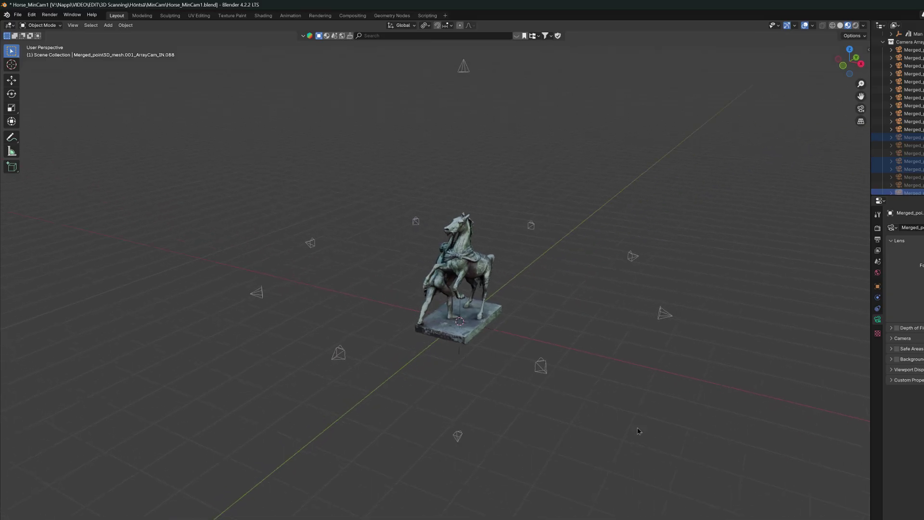
Step: Orbit the view to inspect the ring of ten cameras around the sparse statue points
{"action": "middle_click_drag", "start_coordinate": [626, 385], "coordinate": [702, 429]}
{"action": "middle_click_drag", "start_coordinate": [639, 430], "coordinate": [618, 429]}
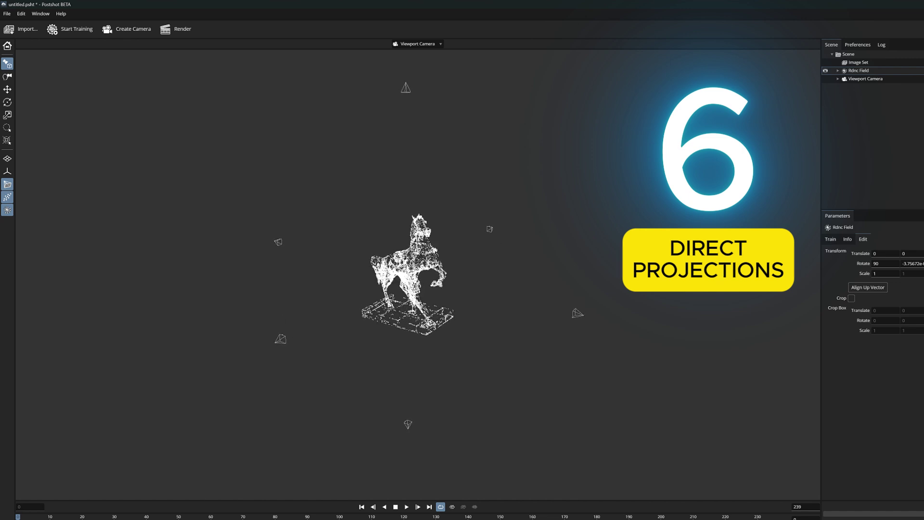
Step: Start Postshot training on the six-camera horse statue setup
{"action": "left_click", "coordinate": [79, 32]}
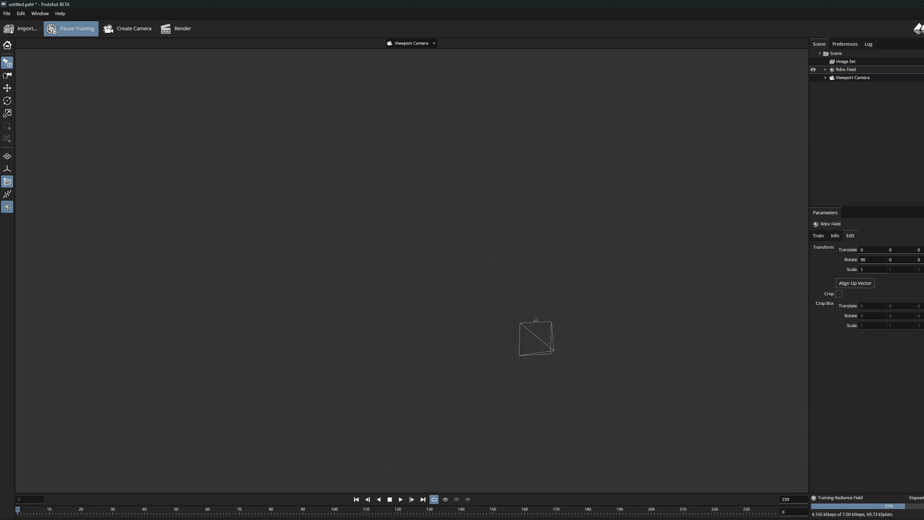
Step: Toggle the point cloud overlay on over the training result, then off again
{"action": "left_click", "coordinate": [7, 194]}
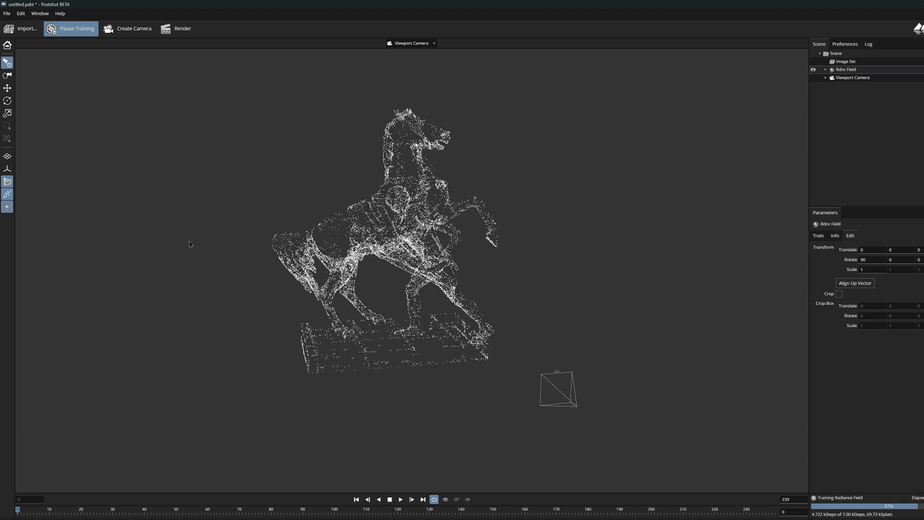
{"action": "left_click", "coordinate": [7, 194]}
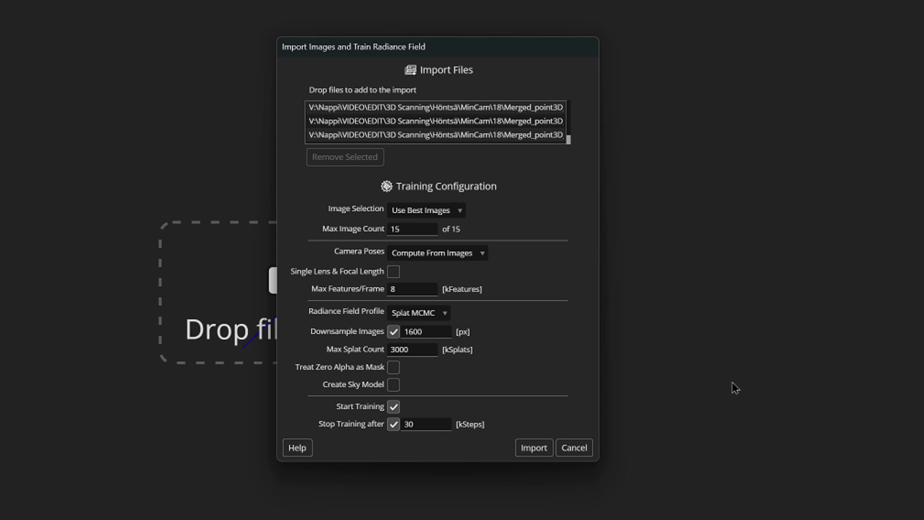
Step: Set the radiance field profile to Splat ADC and stop training after 7 kSteps
{"action": "left_click", "coordinate": [430, 315]}
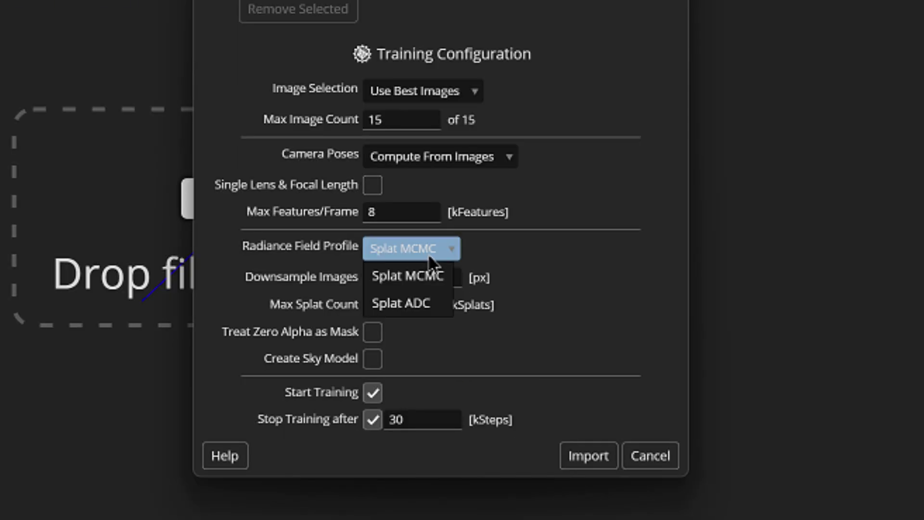
{"action": "left_click", "coordinate": [431, 304]}
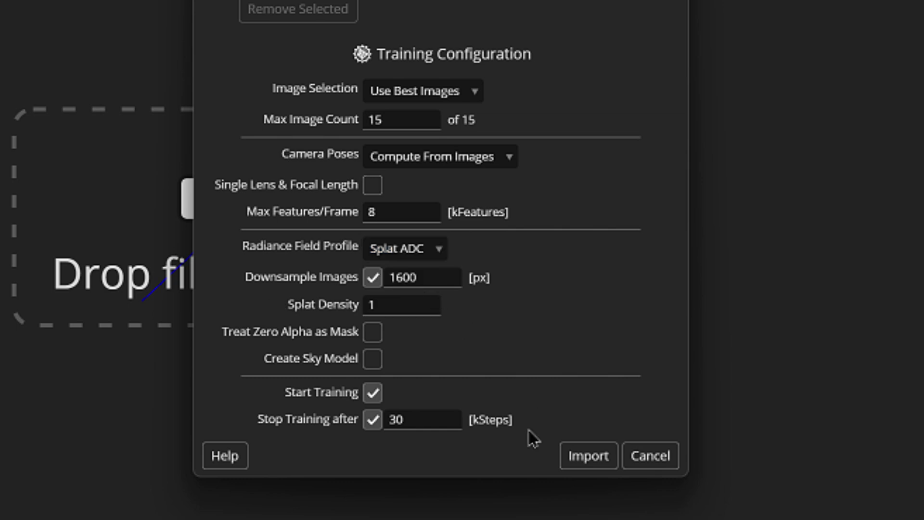
{"action": "left_click", "coordinate": [425, 421]}
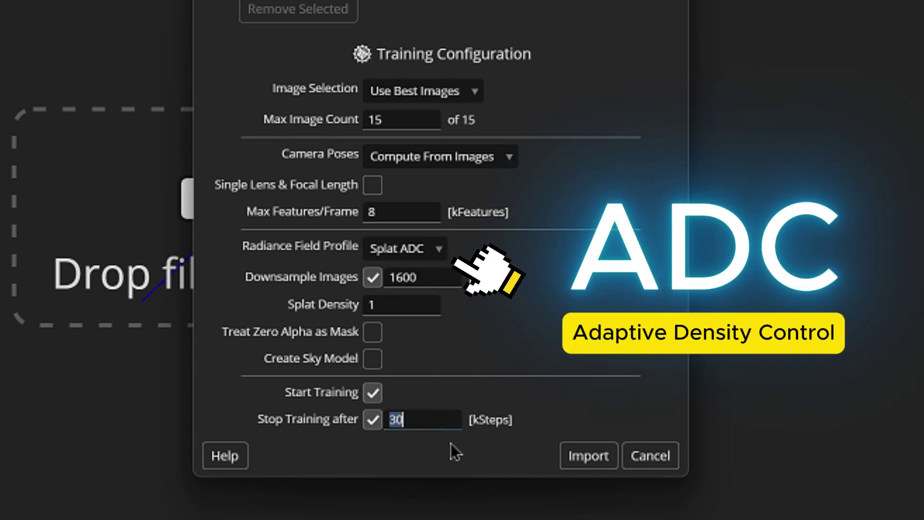
{"action": "type", "text": "7"}
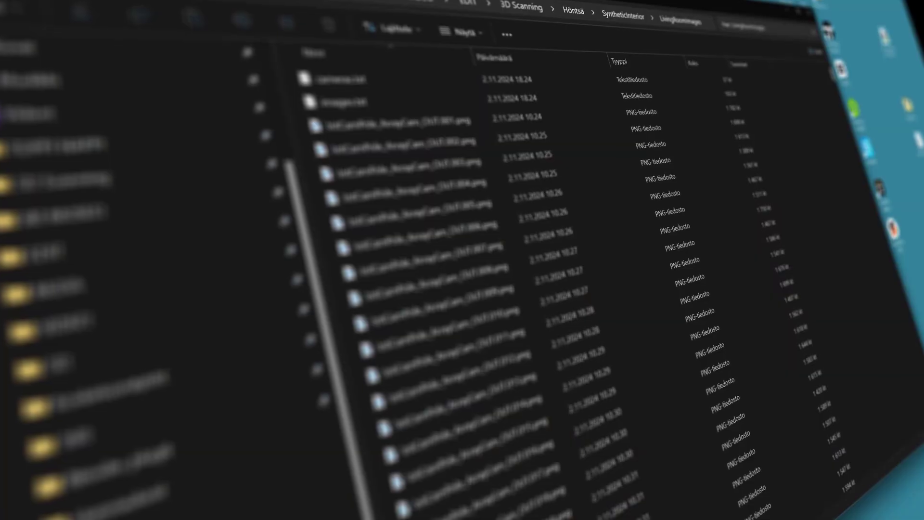
Step: Show the living-room render folder as large thumbnails and scroll through the images
{"action": "key", "text": "ctrl+shift+2"}
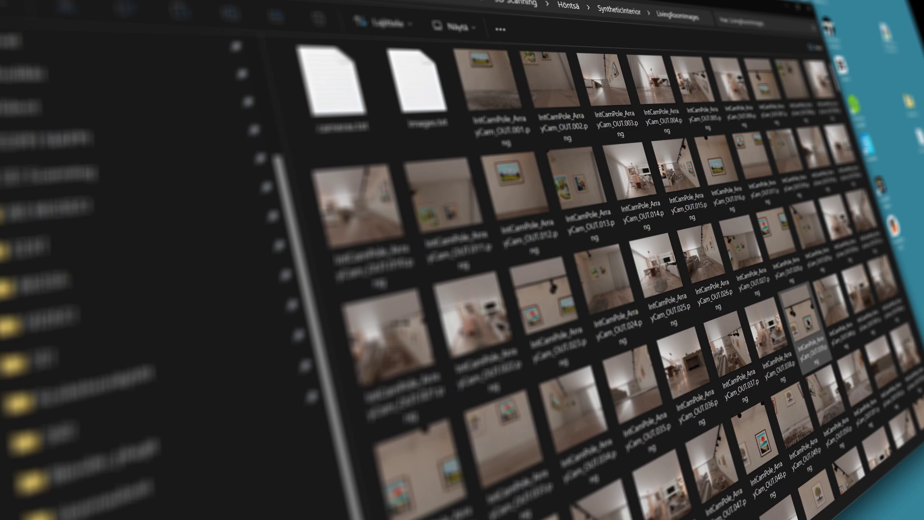
{"action": "scroll", "coordinate": [553, 270], "scroll_direction": "down", "scroll_amount": 2}
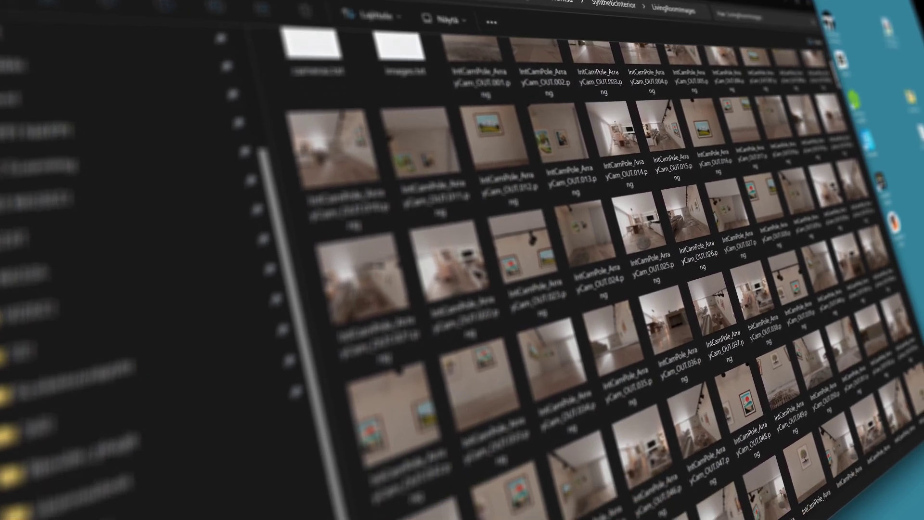
{"action": "scroll", "coordinate": [556, 155], "scroll_direction": "down", "scroll_amount": 2}
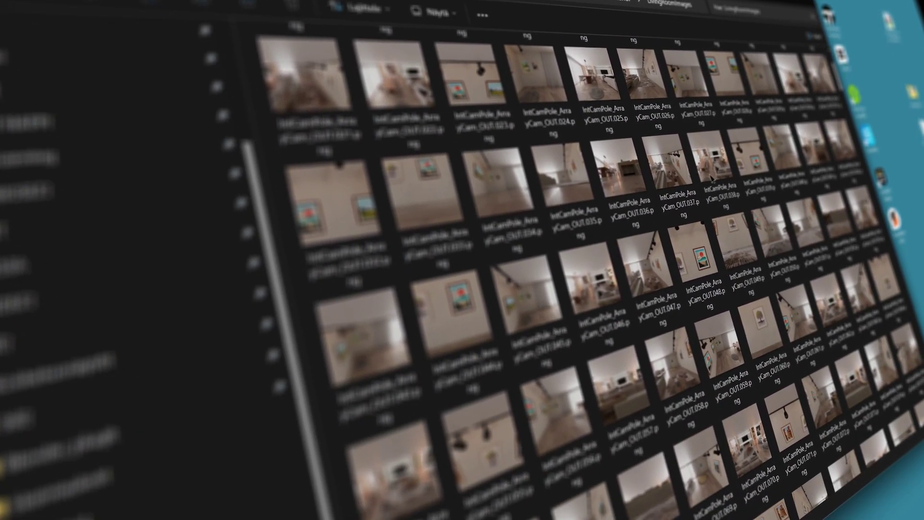
{"action": "scroll", "coordinate": [556, 155], "scroll_direction": "down", "scroll_amount": 10}
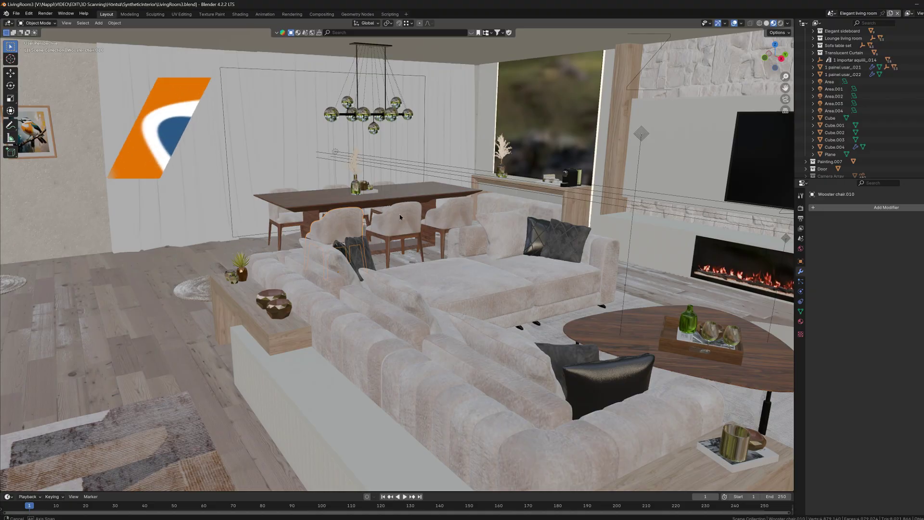
Step: Orbit the living-room view from the dining area toward the lounge corner
{"action": "middle_click_drag", "start_coordinate": [400, 217], "coordinate": [467, 220]}
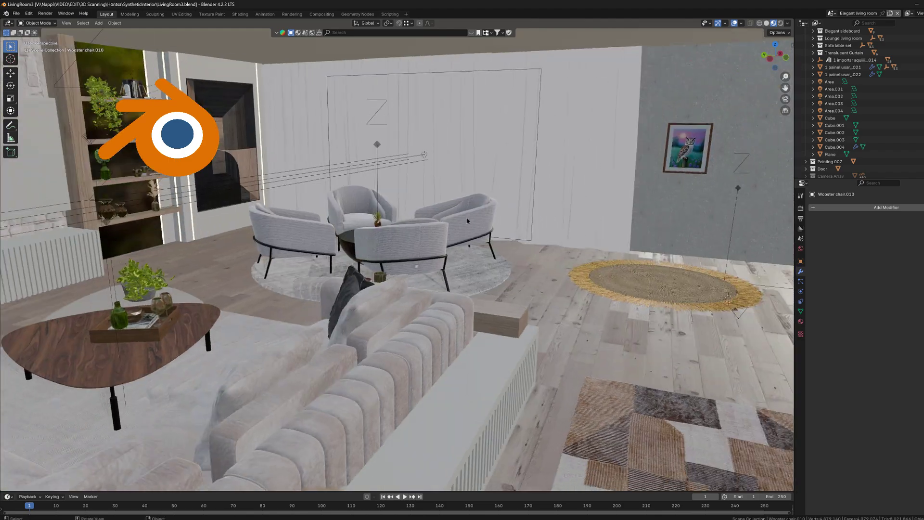